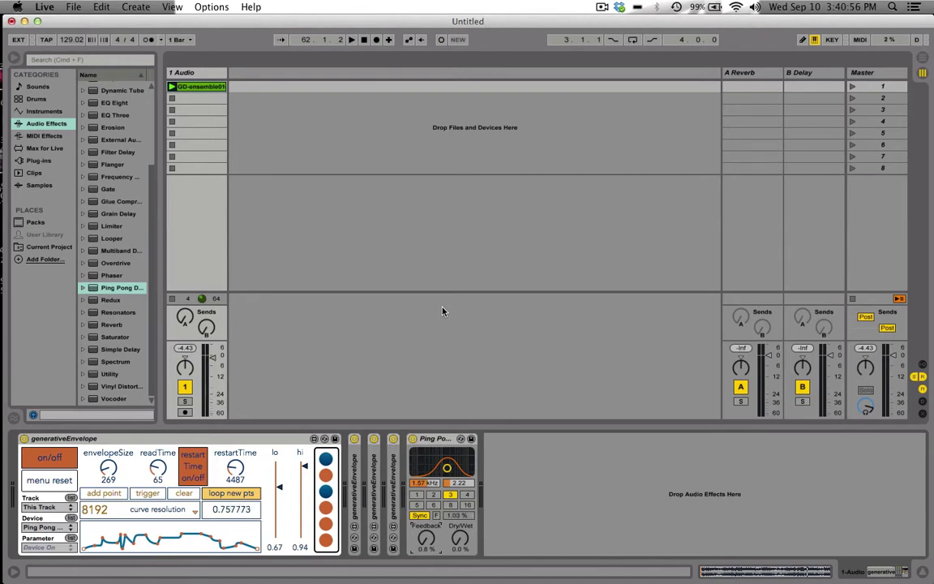
Start playback and assign the first generativeEnvelope to Ping Pong Delay's Dry/Wet with an output range of 0.18 to 0.78.
key("space")
left_click(53, 481)
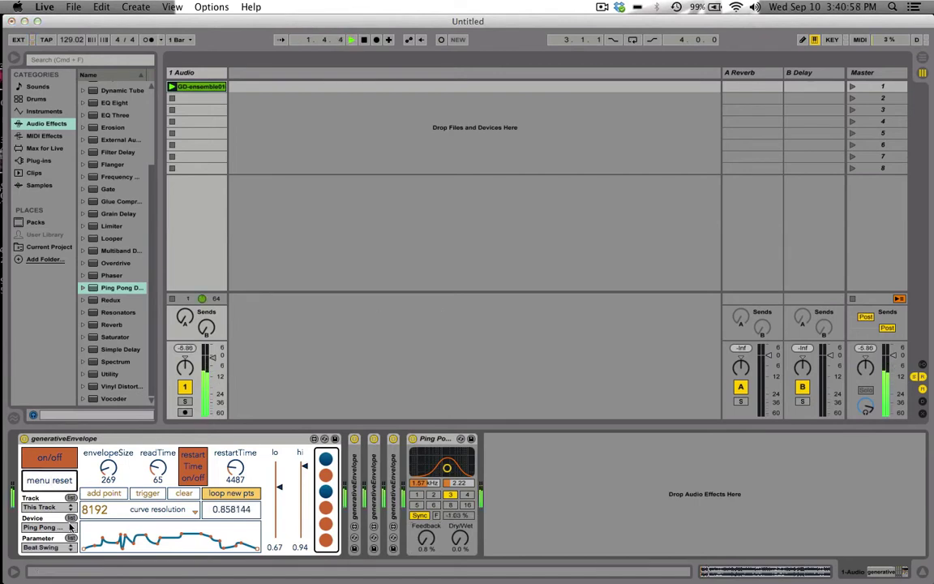
left_click(63, 547)
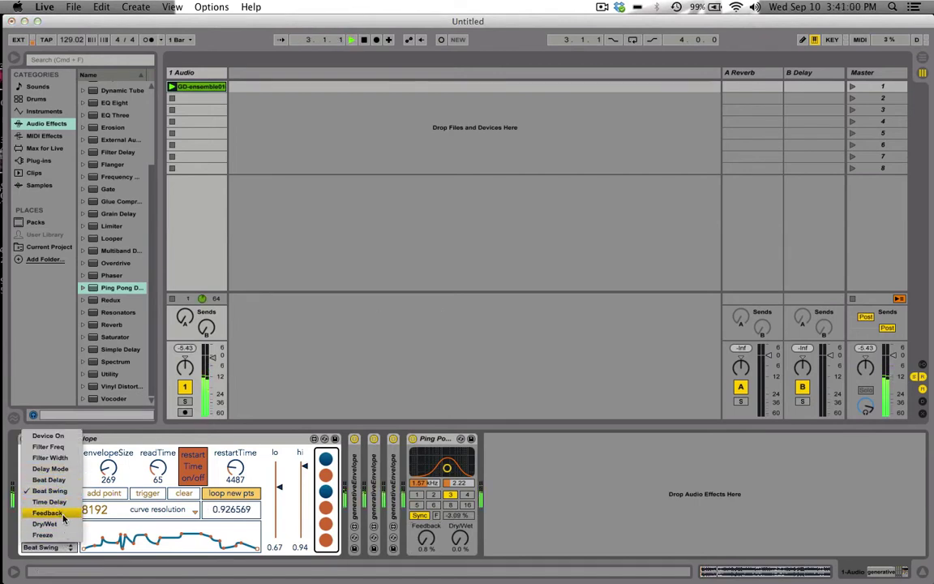
left_click(65, 524)
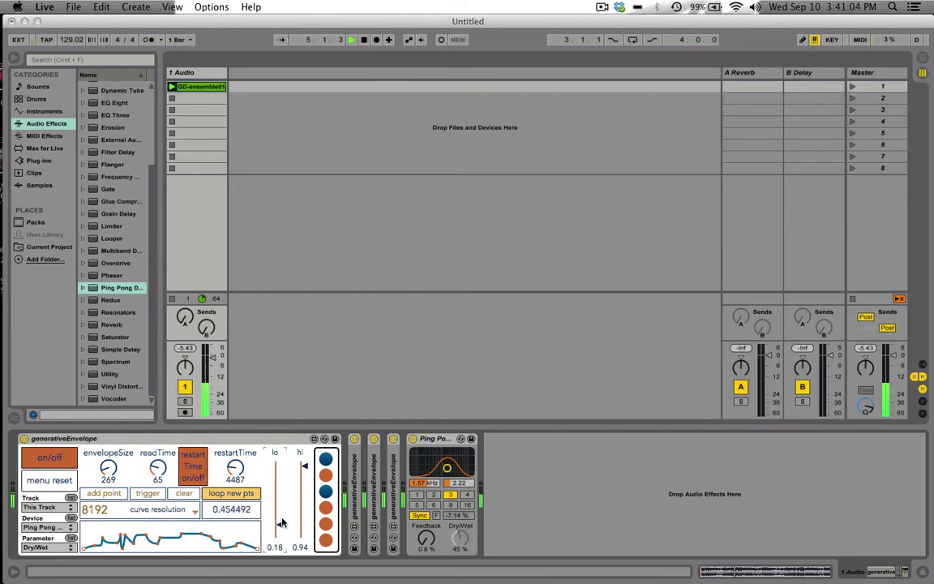
left_click_drag(302, 474, 303, 486)
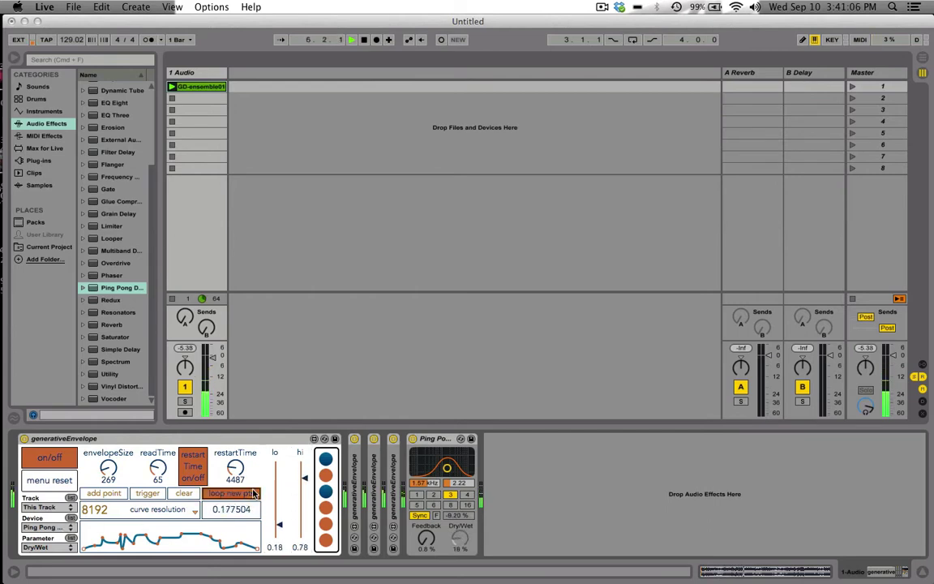
Clear the first envelope's curve and add several new generated points.
left_click(184, 493)
left_click(99, 495)
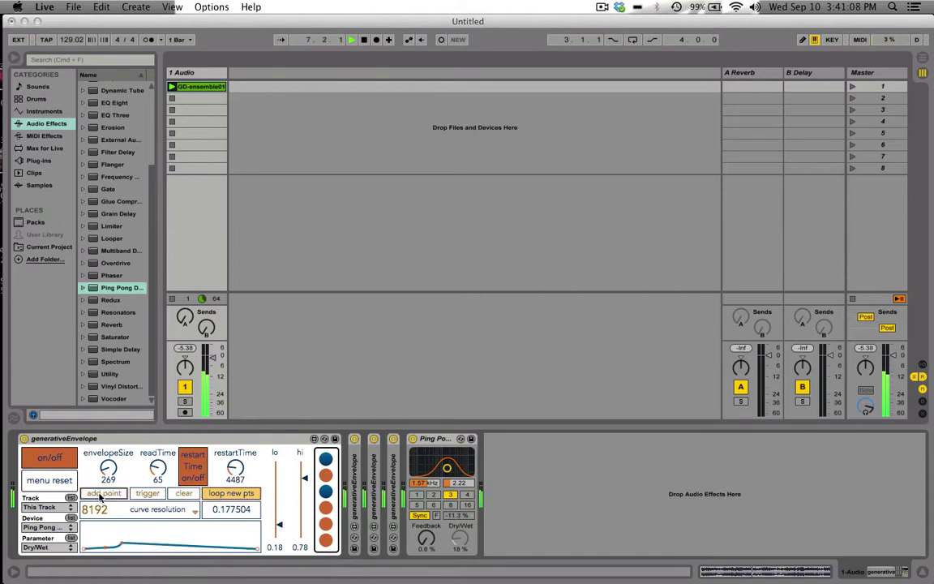
left_click(98, 494)
left_click(98, 495)
left_click(98, 495)
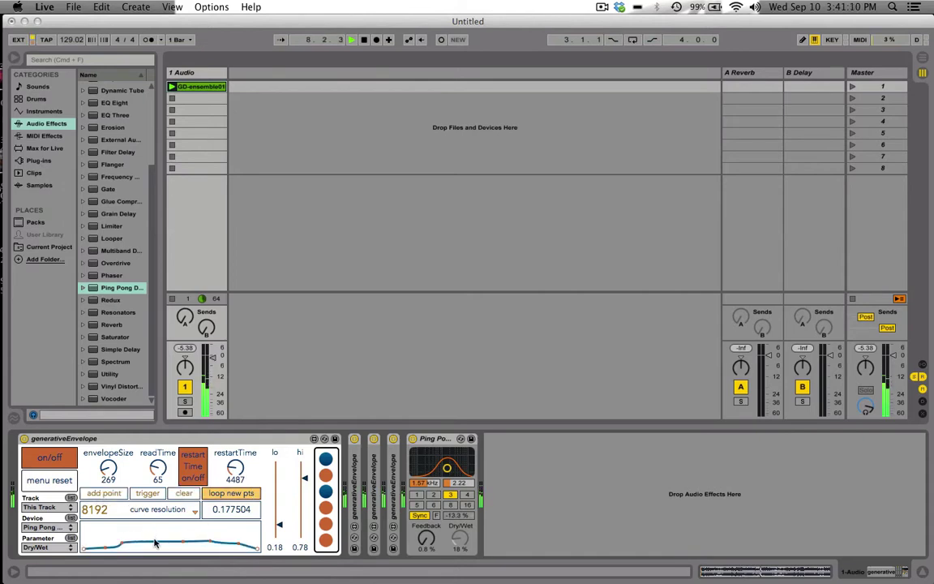
Raise a point on the first envelope into a peak and set its lo to 0.35 and hi to 0.92, then fold the device.
left_click_drag(156, 543, 152, 530)
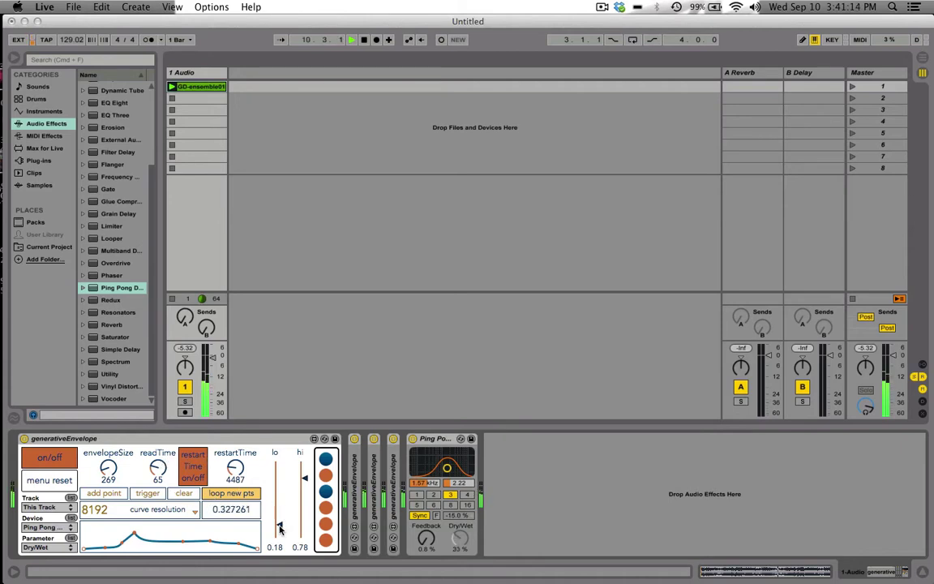
left_click_drag(305, 465, 305, 459)
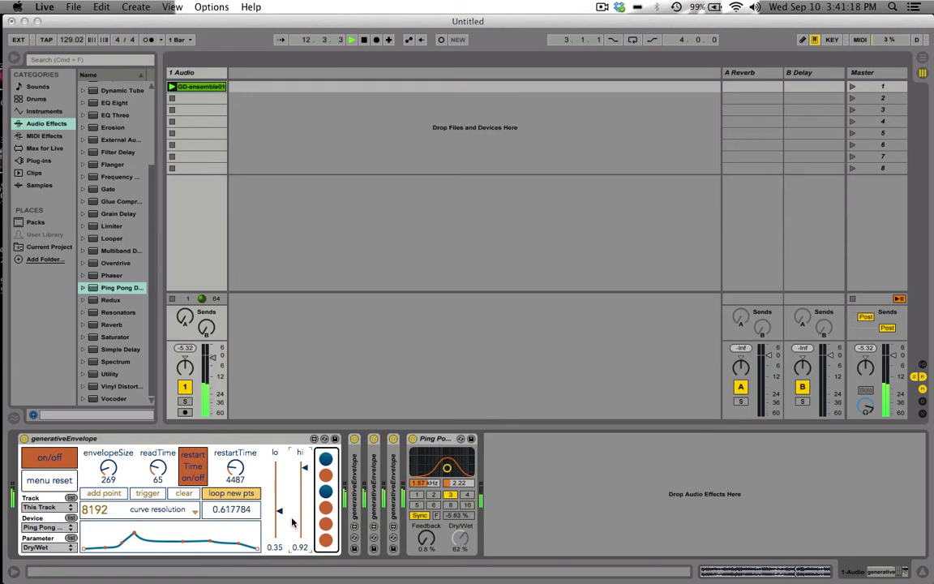
double_click(272, 441)
Unfold the second generativeEnvelope and assign it to Feedback, with lo at 0.41 and loop new pts off.
double_click(46, 464)
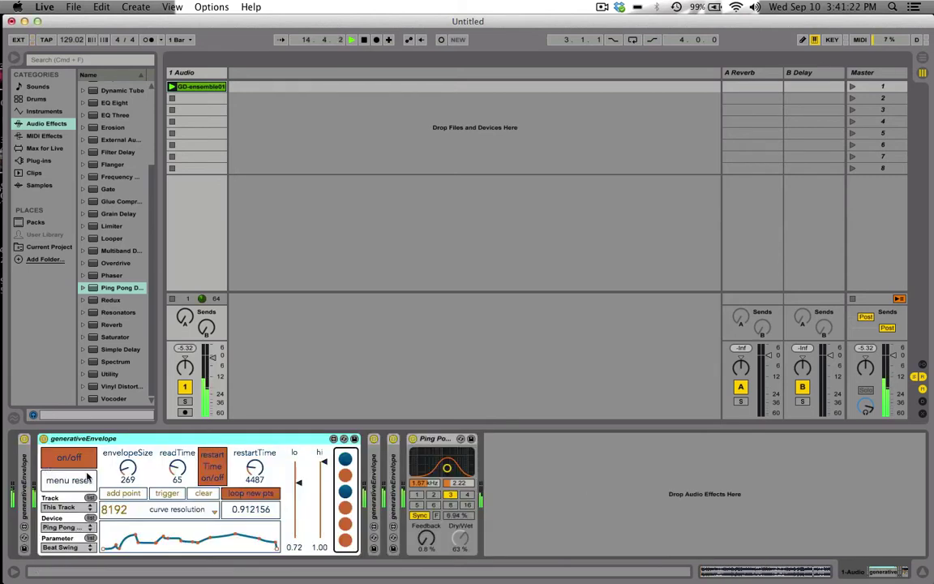
left_click(81, 547)
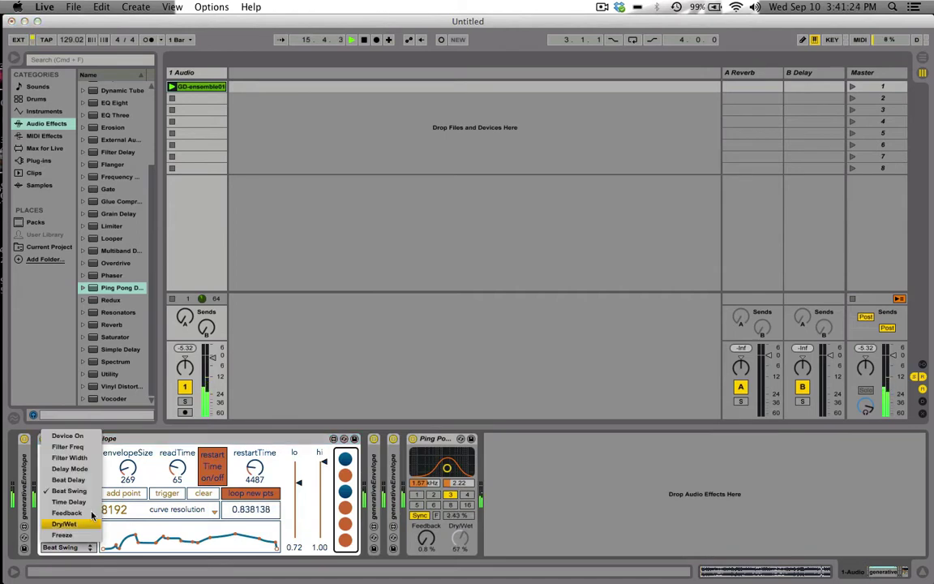
left_click(82, 513)
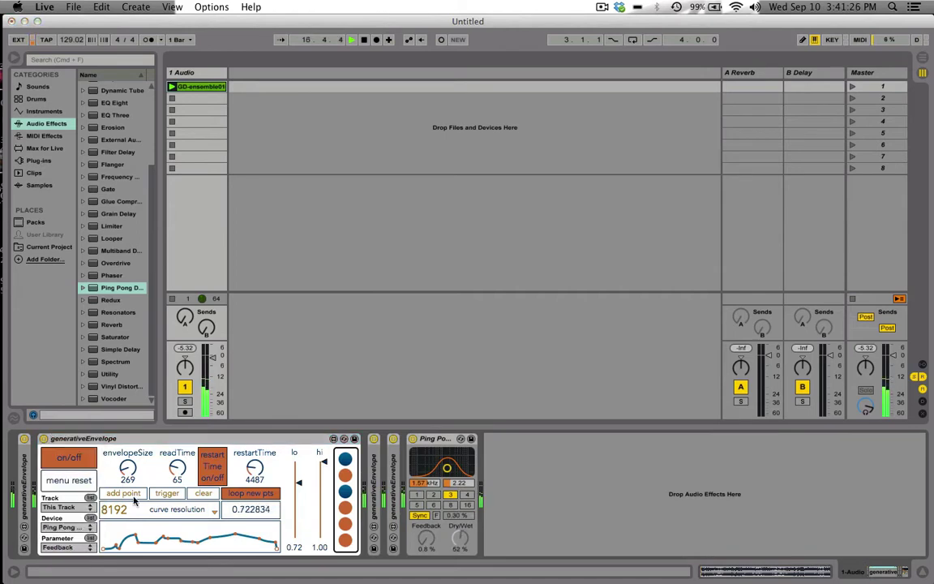
left_click(256, 493)
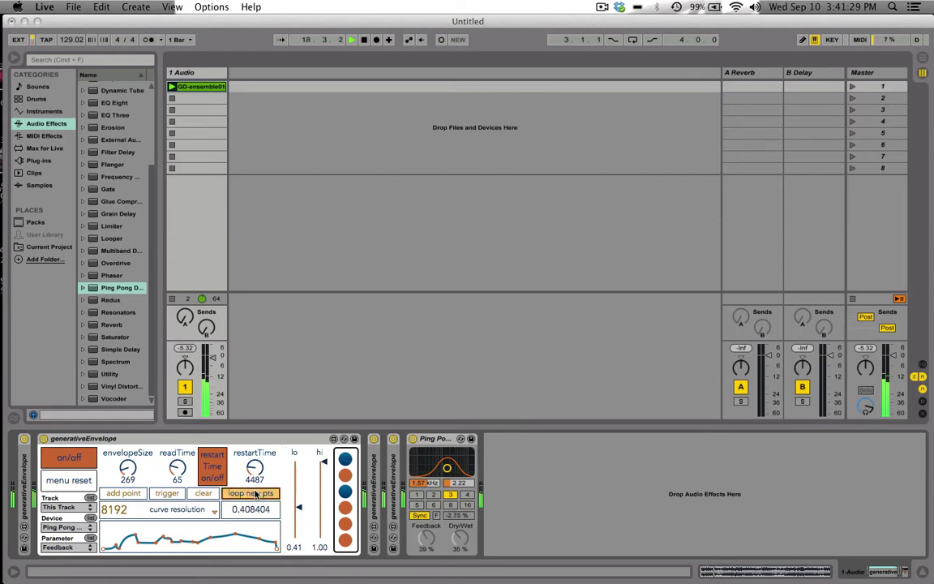
Clear the second envelope's curve, add several new points and trigger it.
left_click(195, 495)
left_click(144, 494)
left_click(145, 493)
left_click(144, 494)
left_click(145, 494)
left_click(165, 492)
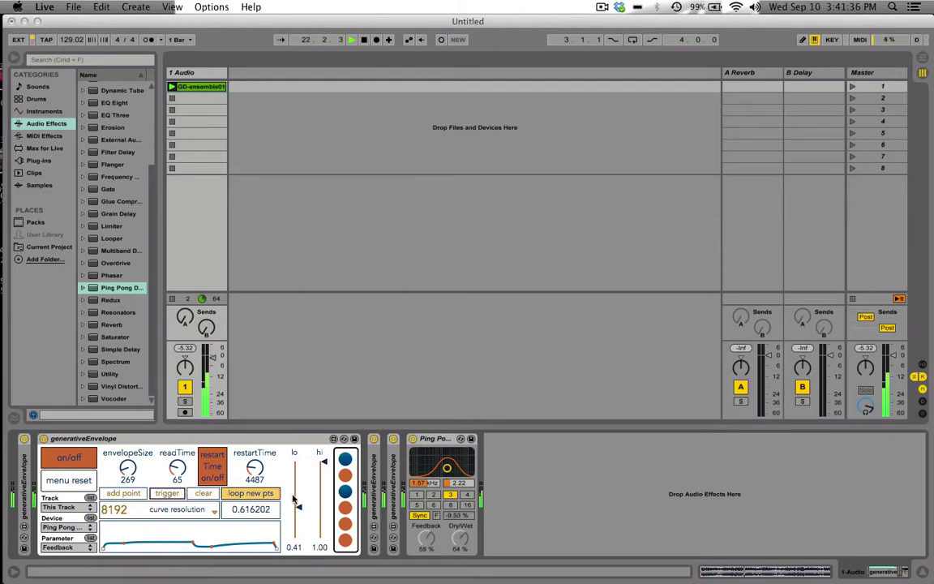
On the second envelope, set lo to 0.49 and restartTime to 9815, and enable loop new pts.
left_click_drag(297, 505, 299, 498)
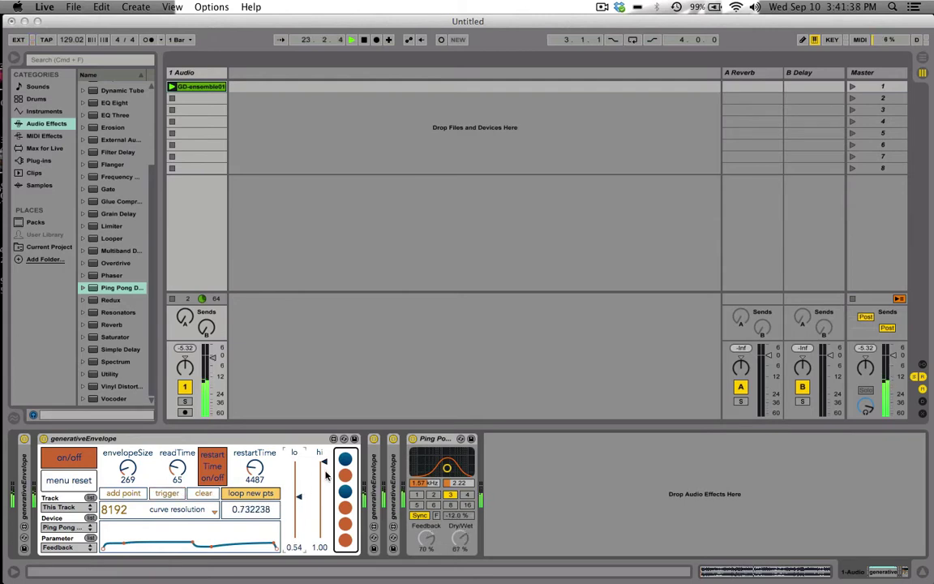
left_click(249, 494)
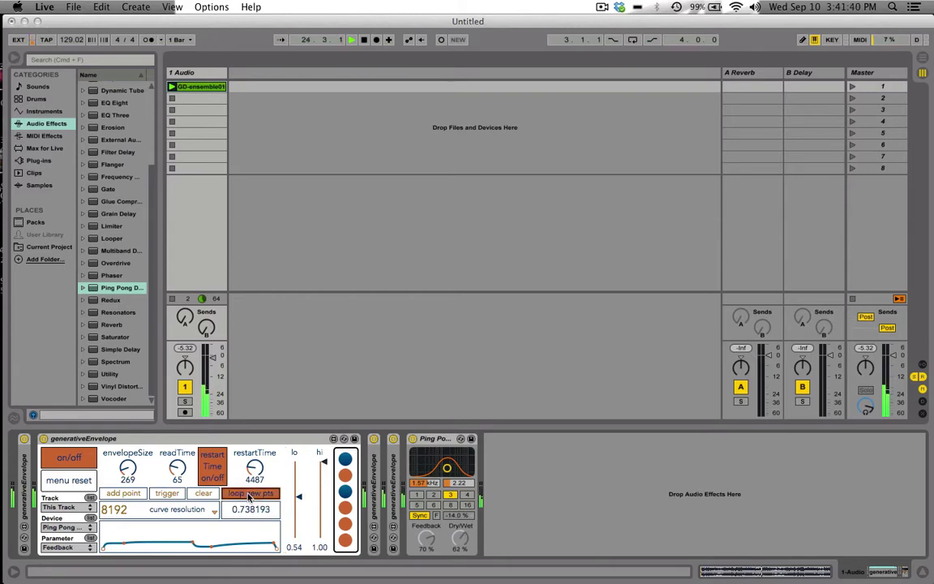
left_click_drag(258, 476, 259, 454)
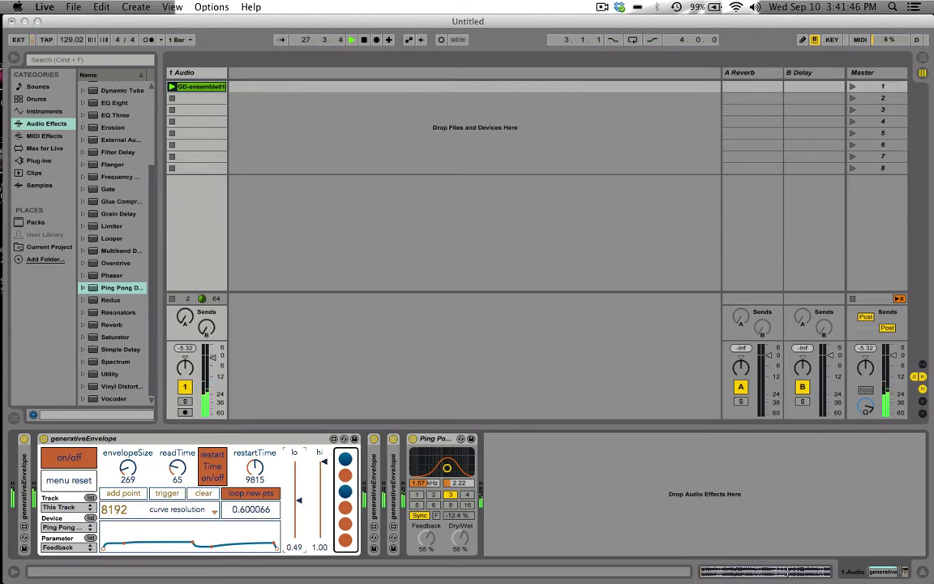
Fold the second envelope, unfold the third one and assign it to Filter Freq.
double_click(376, 469)
left_click(304, 438)
double_click(305, 439)
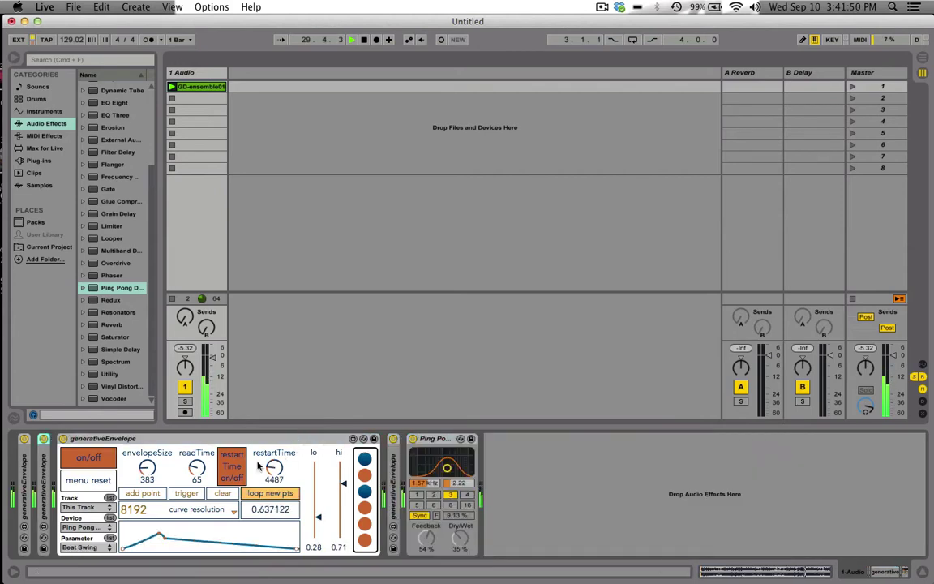
left_click(101, 549)
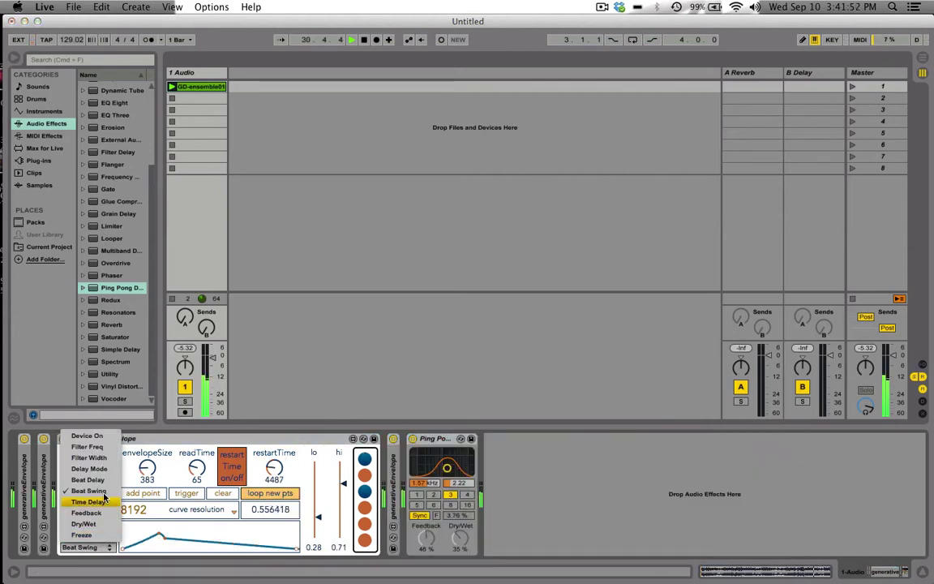
left_click(104, 449)
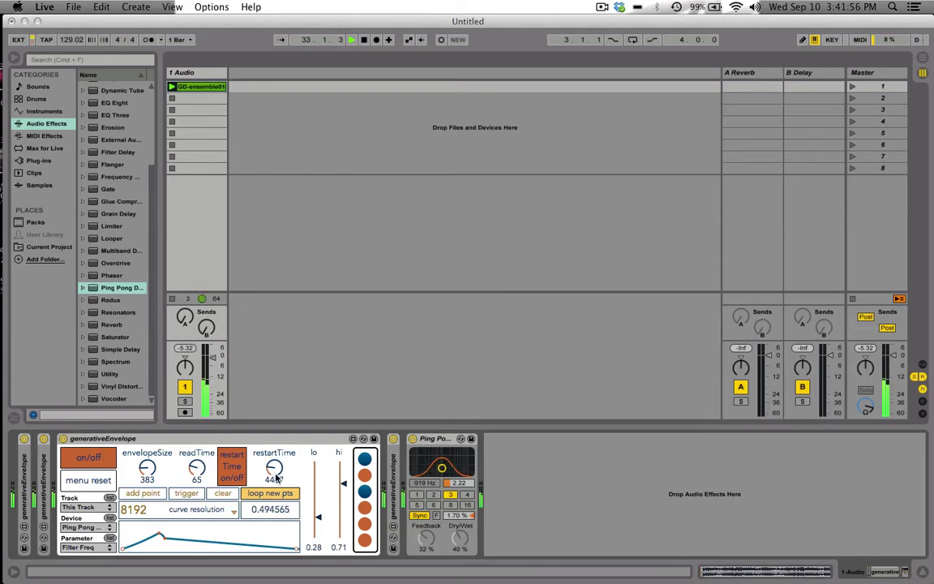
Set the third envelope to restartTime 14672, readTime 27 and envelopeSize 840 with loop new pts on, and fold it.
left_click_drag(263, 478, 249, 430)
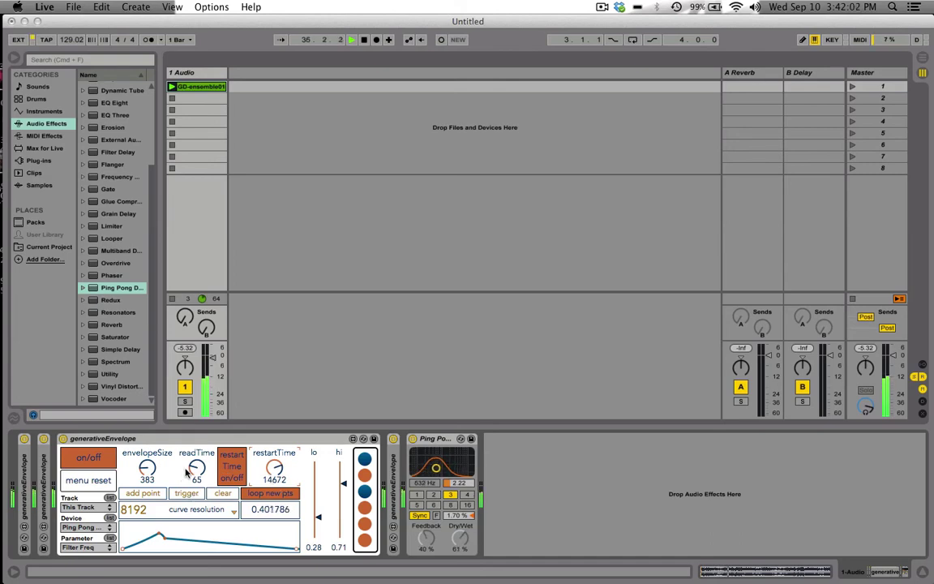
left_click_drag(150, 464, 150, 442)
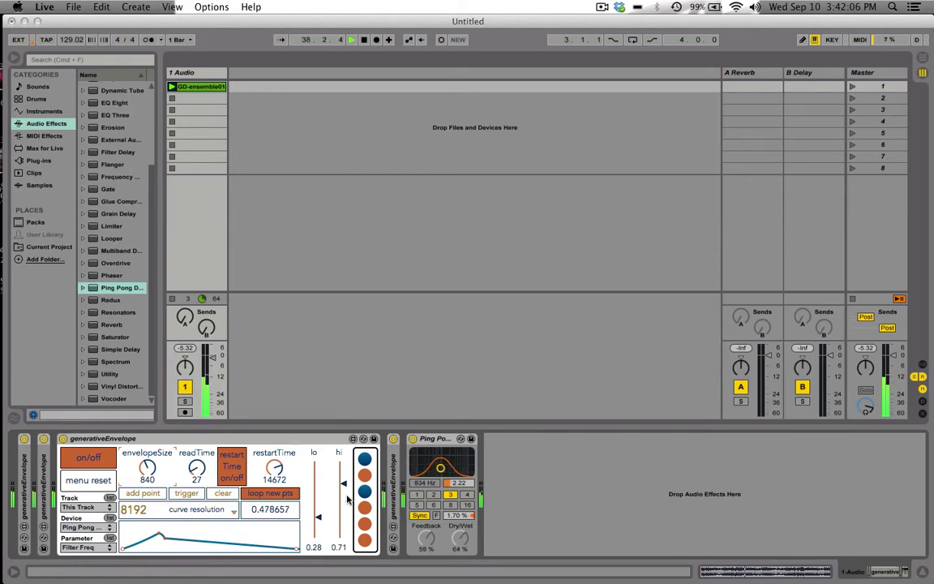
double_click(305, 439)
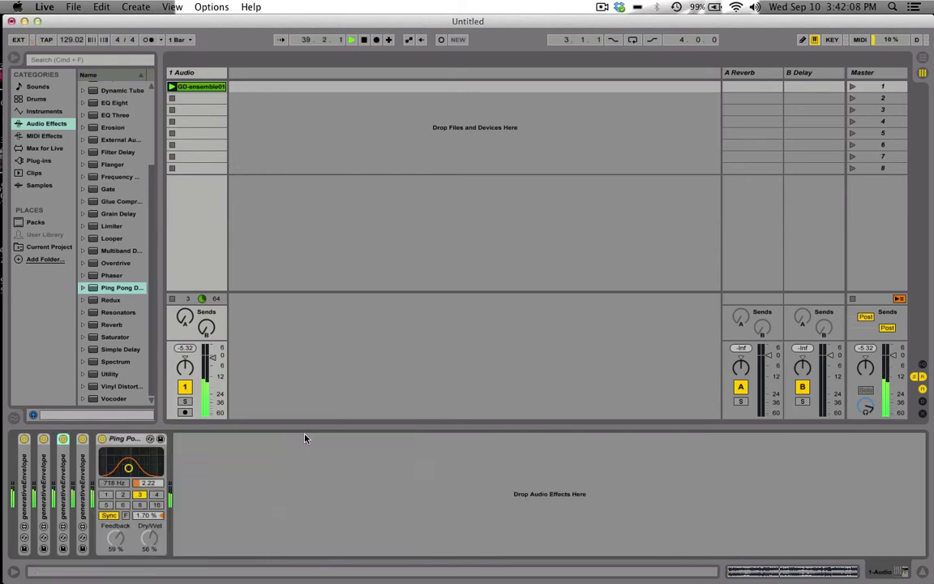
Unfold the fourth generativeEnvelope and assign it to Filter Width, with envelopeSize 395 and readTime 43.
double_click(84, 486)
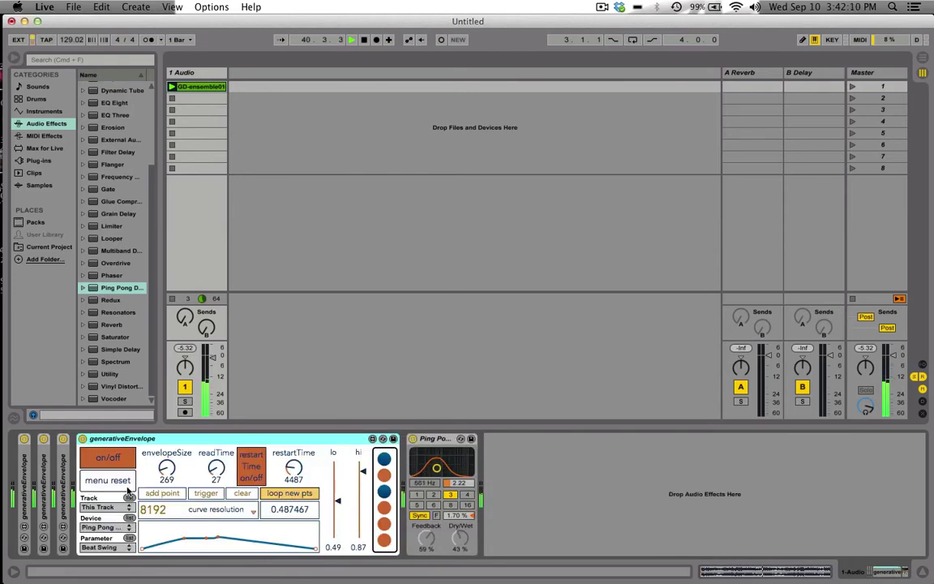
left_click(128, 548)
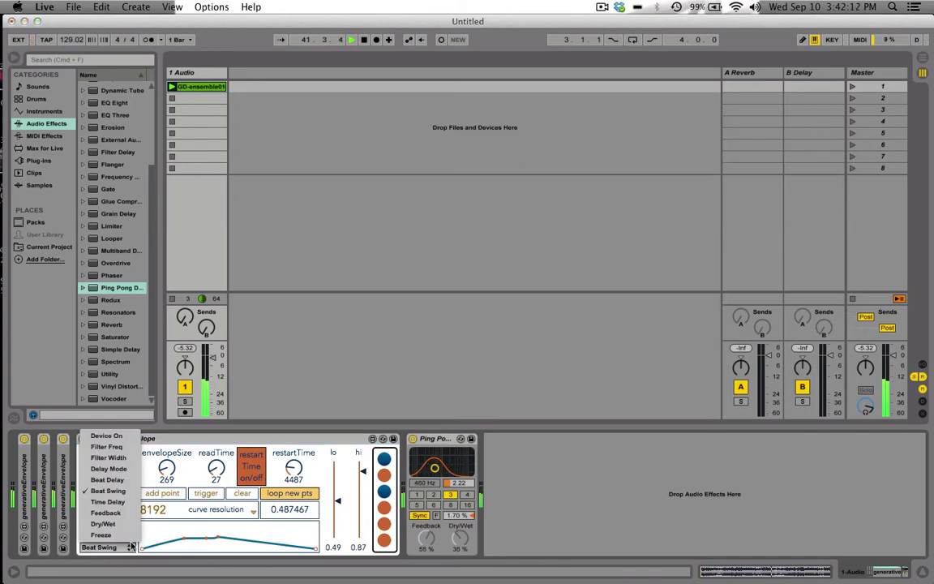
left_click(130, 458)
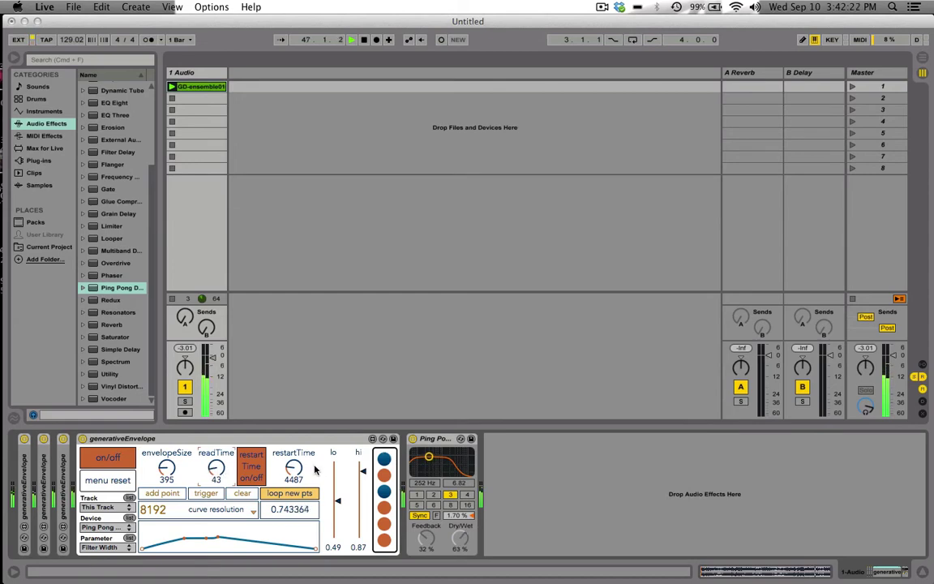
On the fourth envelope, enable loop new pts, set restartTime to 8718 and limit the output range to 0.12 to 0.61.
left_click(304, 495)
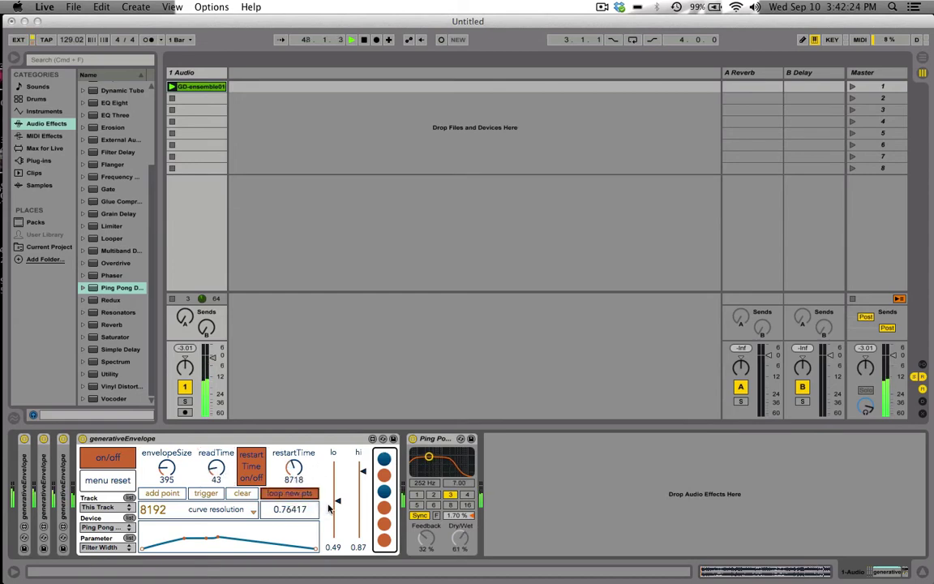
left_click_drag(330, 507, 331, 521)
left_click_drag(357, 484, 334, 528)
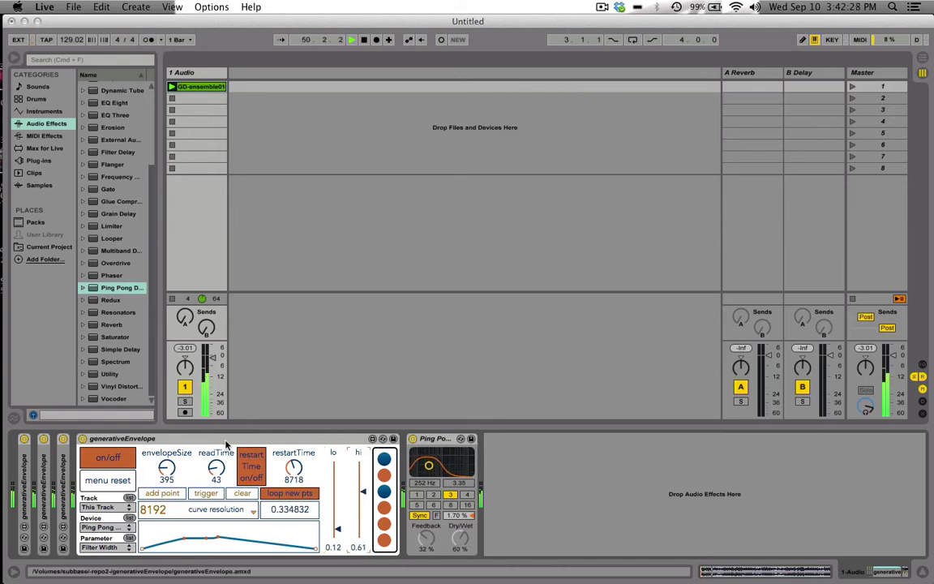
Reopen the third envelope, trigger it, and set its range to 0.25 to 0.79 and restartTime to 1667.
double_click(67, 470)
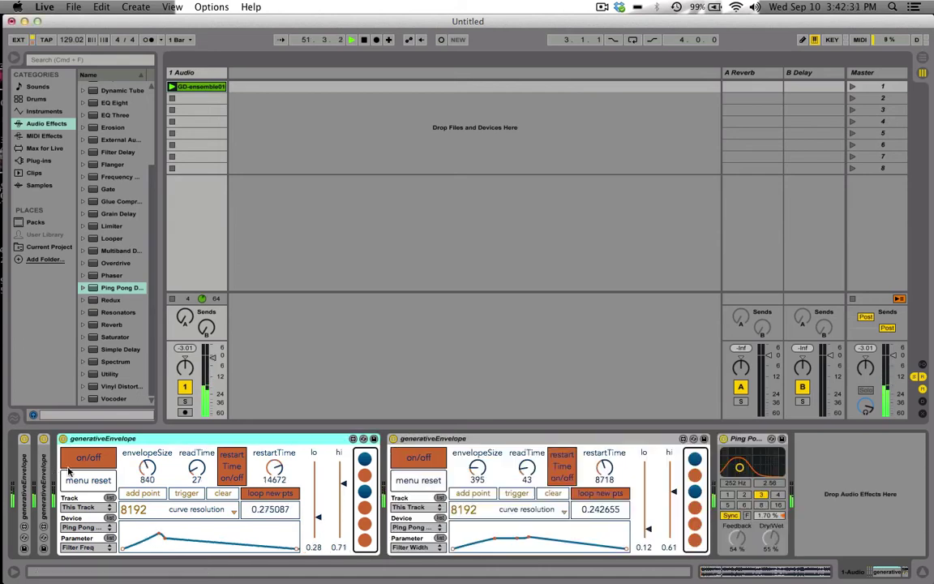
left_click(197, 494)
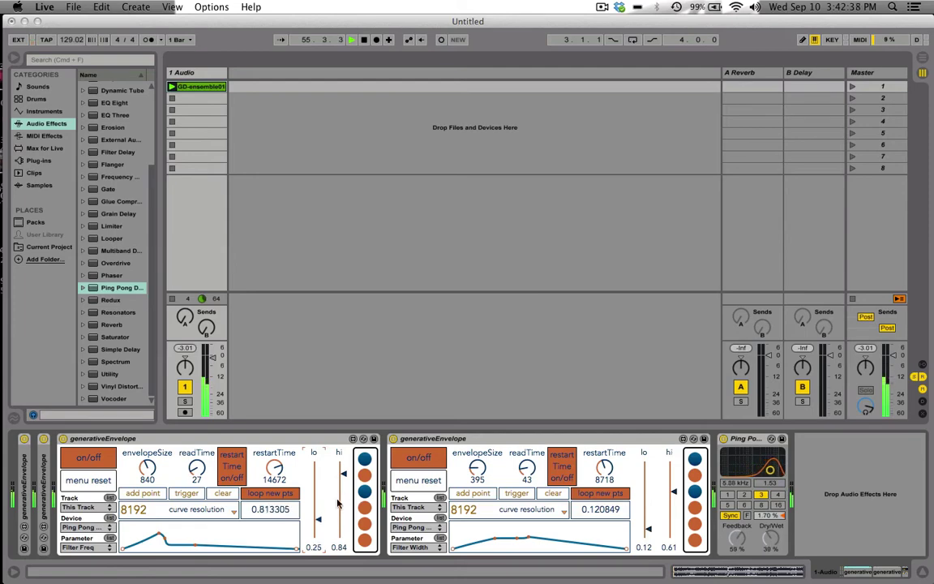
left_click_drag(344, 473, 344, 478)
left_click_drag(271, 473, 270, 517)
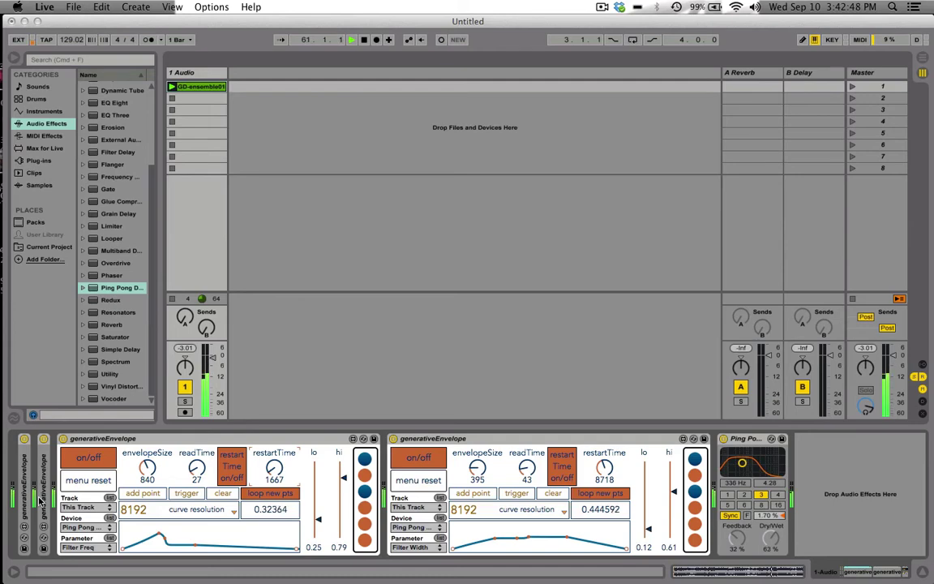
Reopen the second envelope, set lo to 0.60 and readTime to 23, and trigger it.
double_click(42, 499)
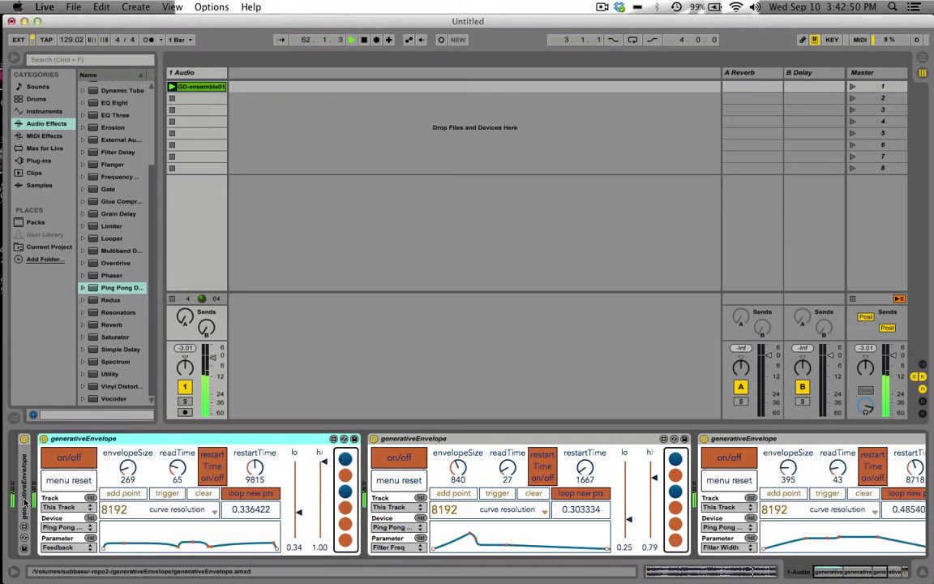
left_click_drag(300, 513, 299, 495)
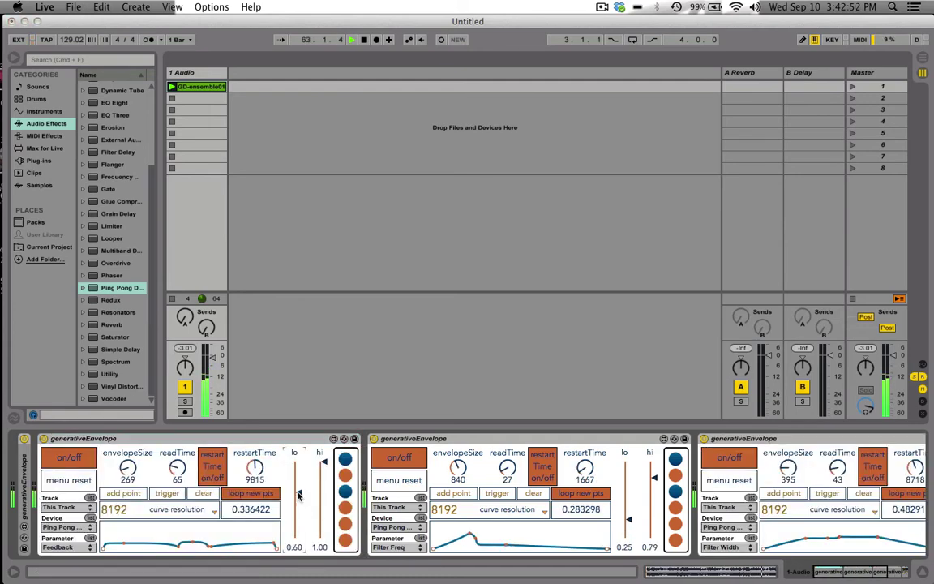
left_click(176, 491)
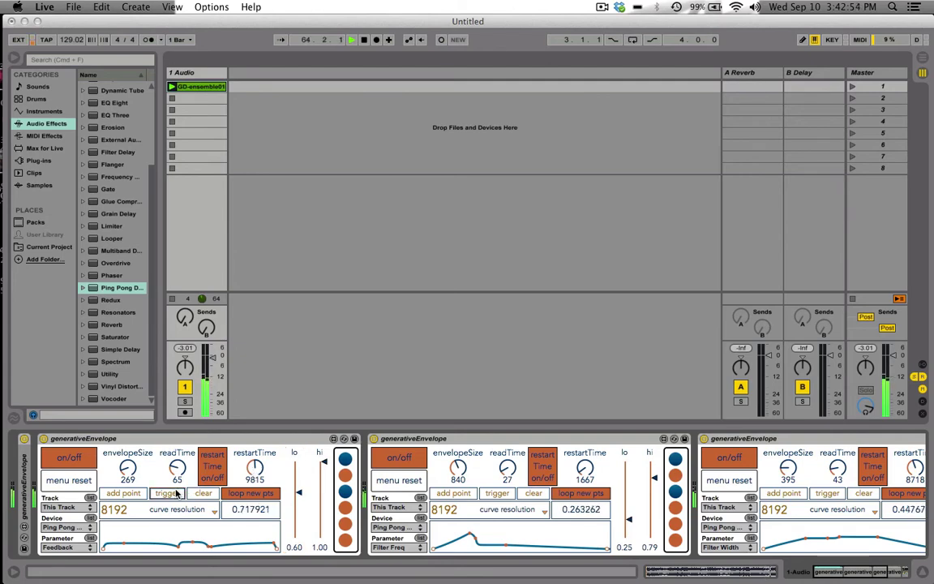
left_click_drag(177, 473, 176, 507)
left_click(178, 494)
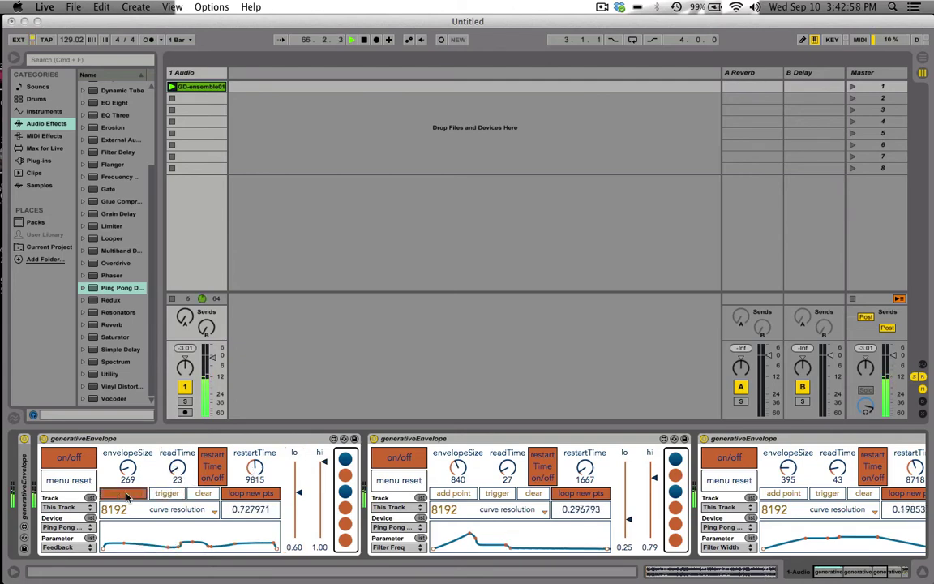
Add many more points to the second envelope's curve, turn off loop new pts and retrigger it.
left_click(127, 494)
left_click(128, 494)
left_click(141, 494)
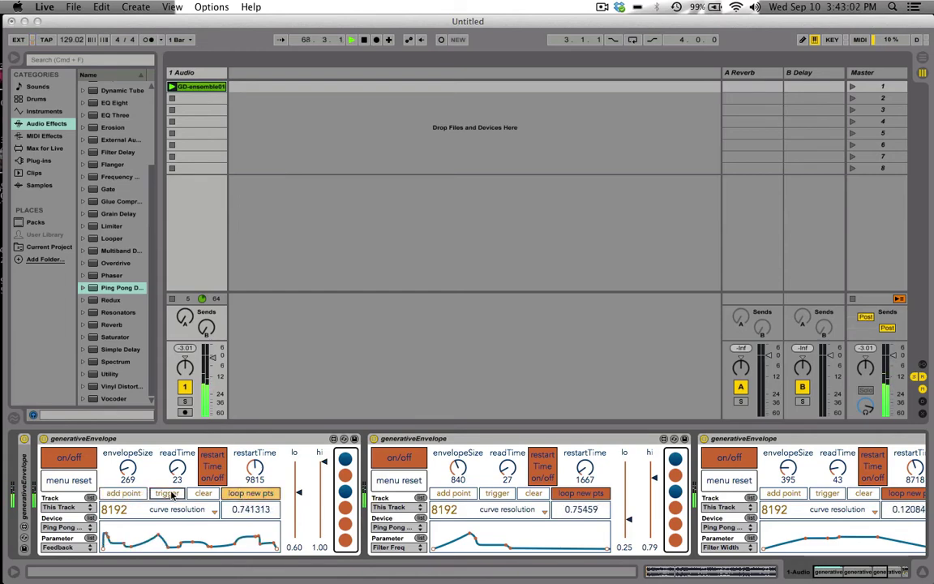
Set the second envelope's restartTime to 2294, and reopen the first envelope and set its range to 0.67 to 1.00.
left_click_drag(253, 468, 254, 507)
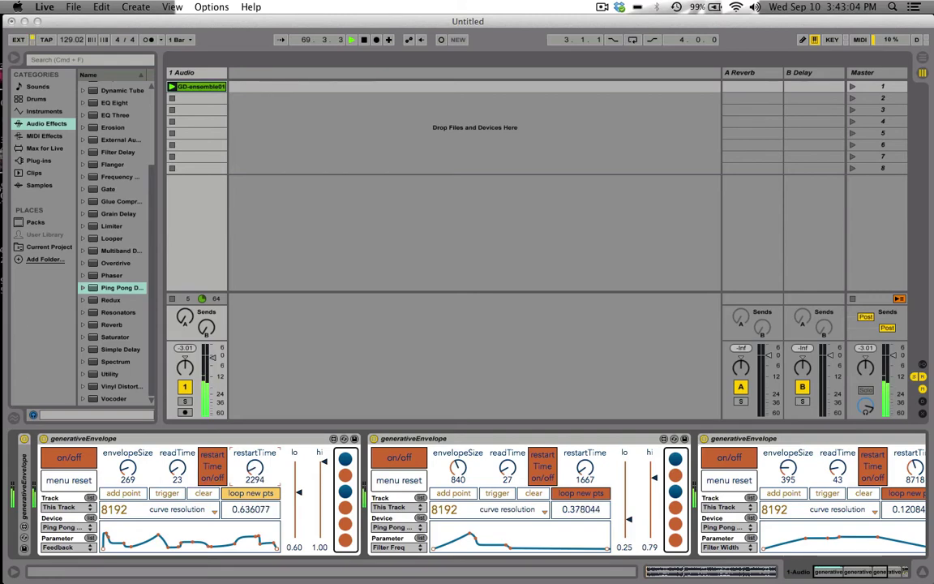
double_click(24, 480)
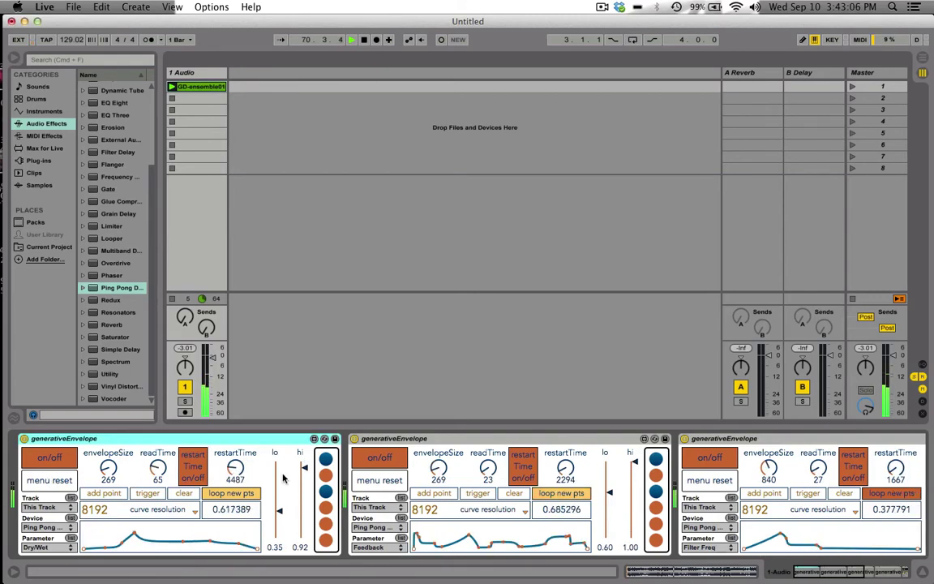
left_click_drag(304, 467, 305, 460)
left_click_drag(279, 507, 279, 503)
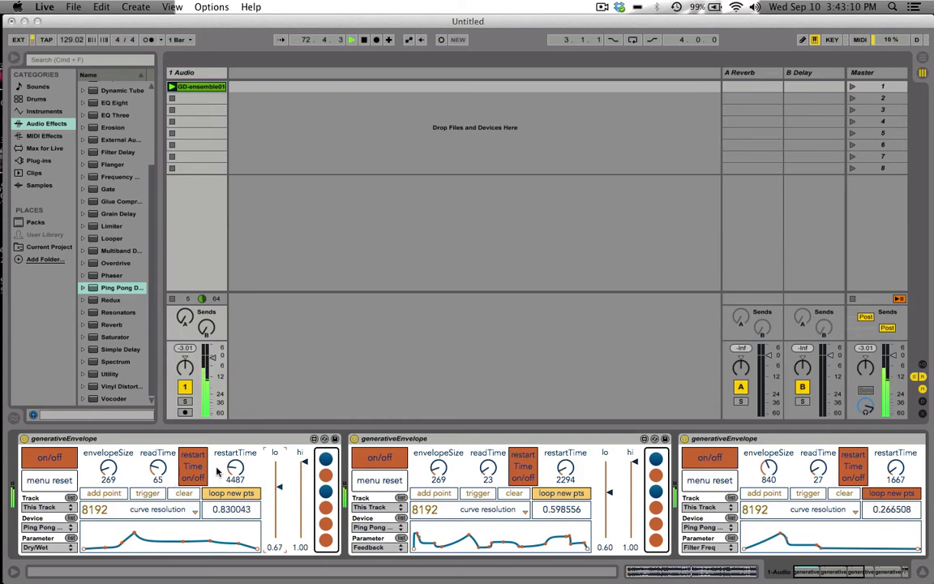
Add points to the first envelope's Dry/Wet curve, trigger it, and reshape the early part of the curve into sharp peaks and dips.
left_click(105, 493)
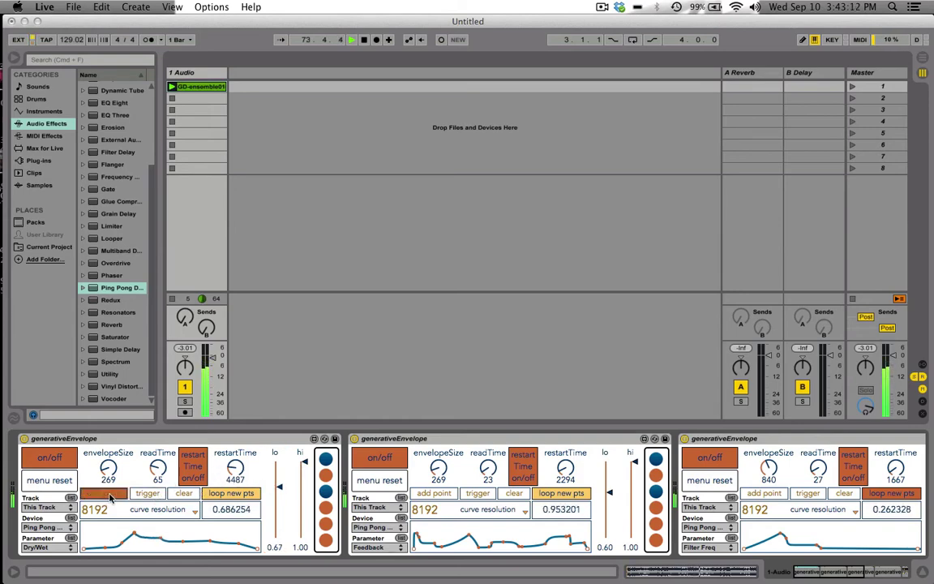
left_click(97, 534)
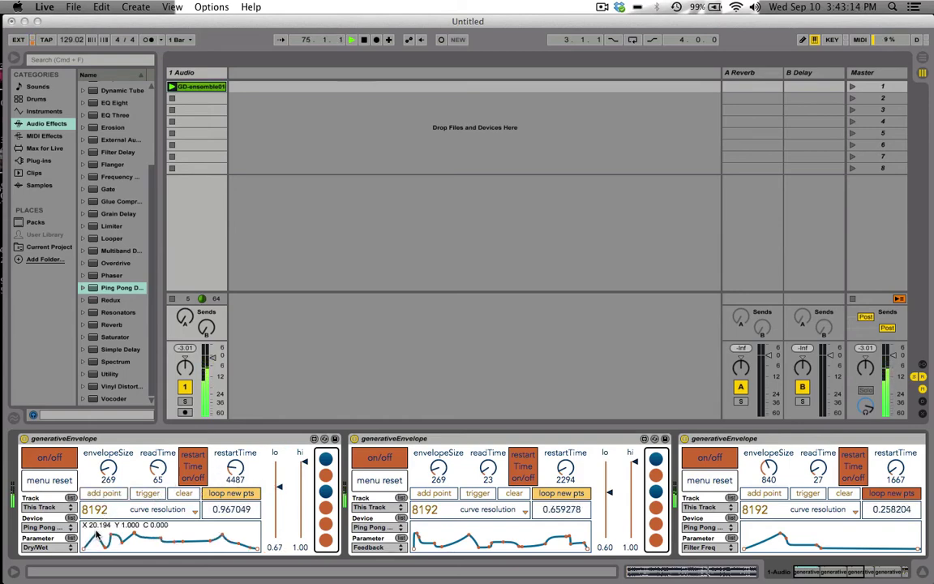
left_click(142, 494)
left_click(106, 549)
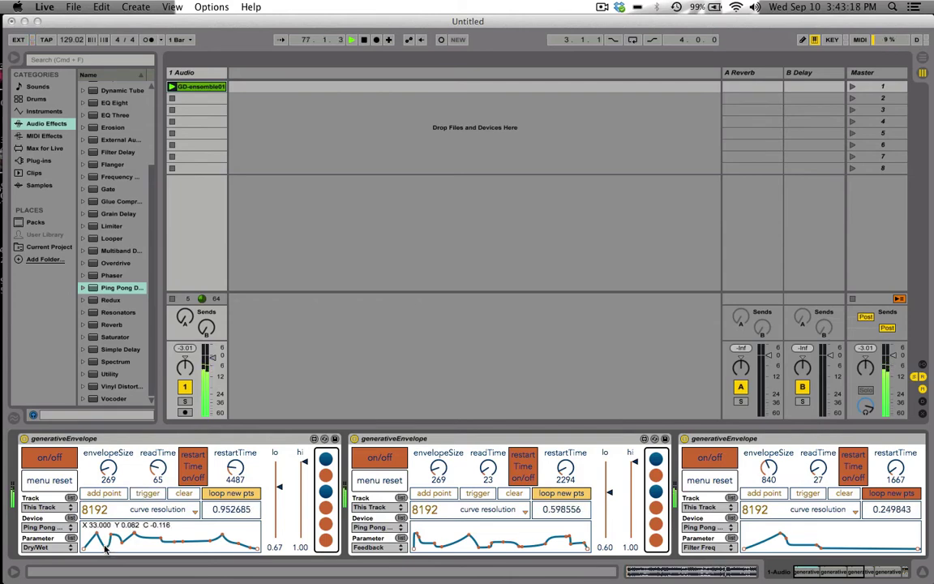
left_click(119, 544)
left_click(121, 544)
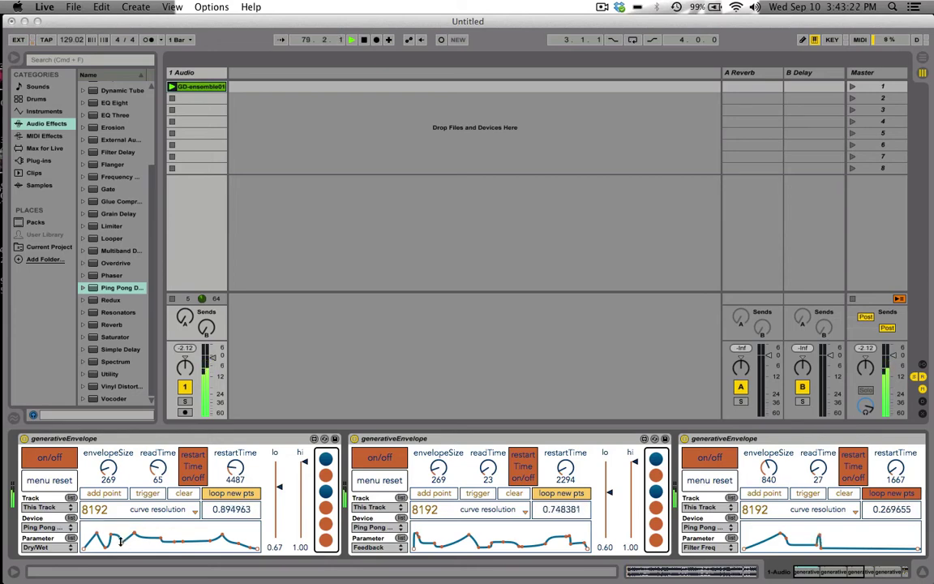
left_click_drag(121, 541, 121, 548)
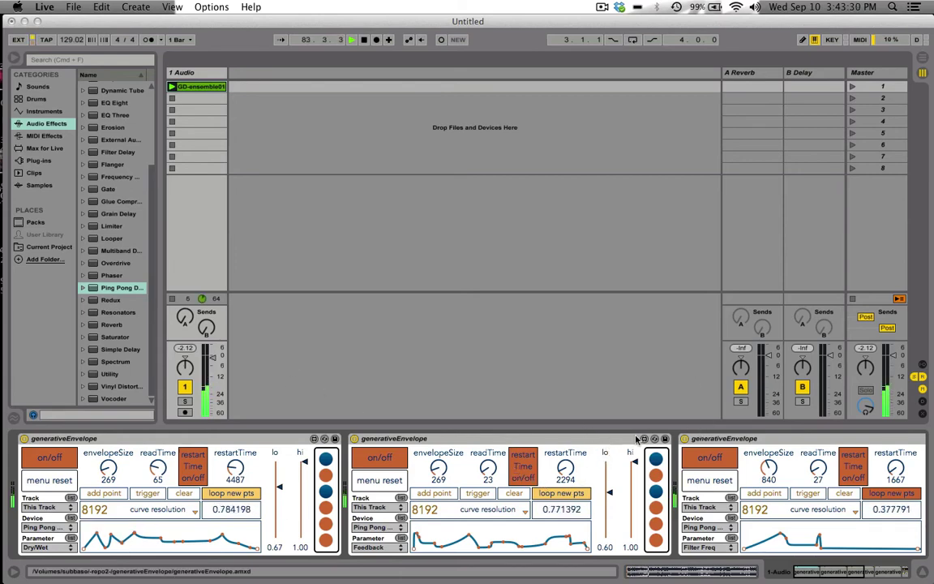
Set the third envelope's curve resolution to 16384 and its restartTime to 1354.
scroll(722, 465, "right", 1)
scroll(722, 464, "right", 5)
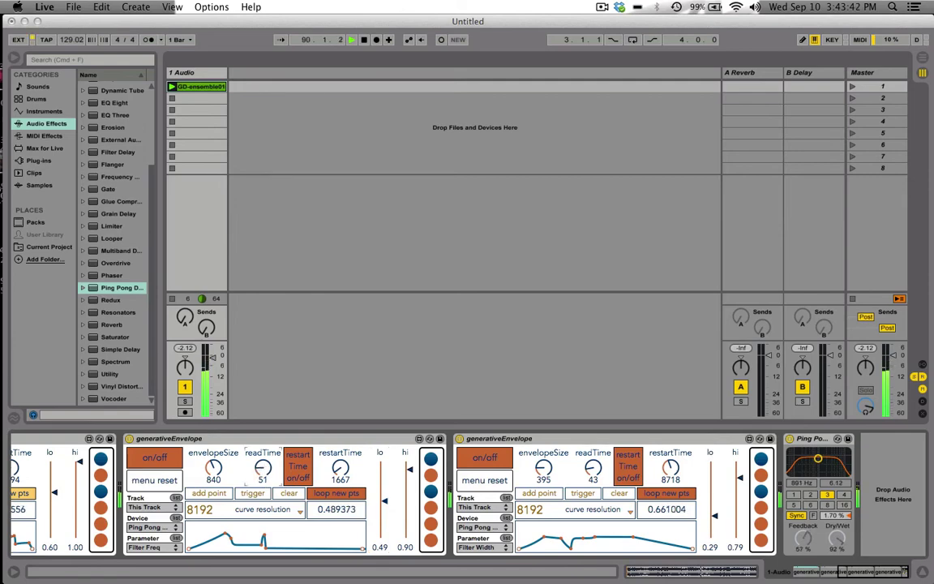
left_click(250, 513)
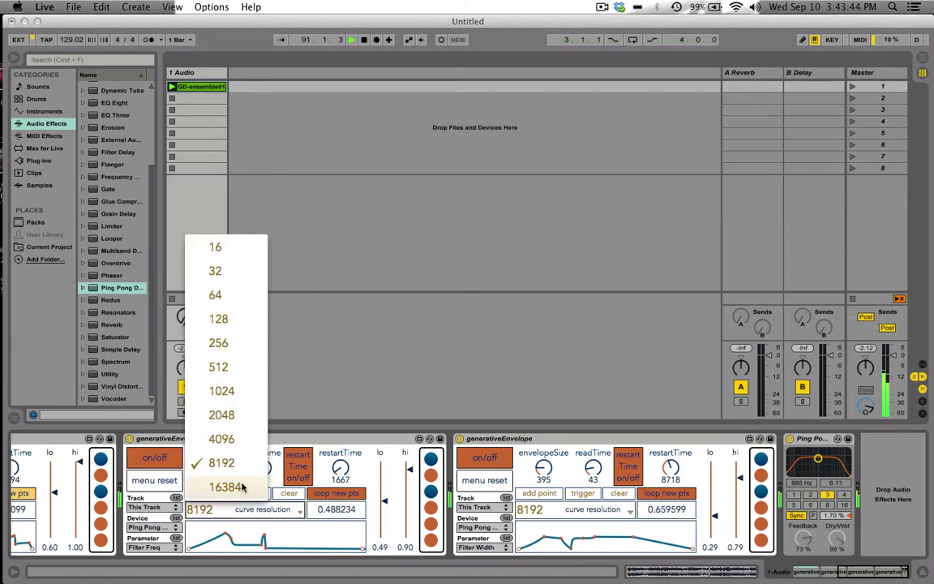
left_click(256, 484)
mouse_move(338, 478)
left_mouse_down()
mouse_move(338, 468)
mouse_move(338, 506)
mouse_move(338, 486)
left_mouse_up()
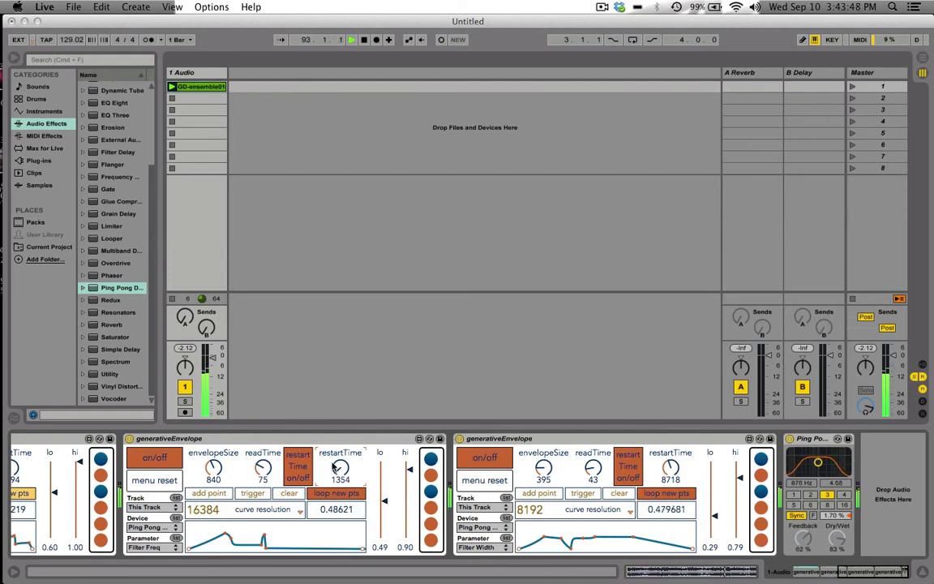
Add several more points to the third envelope's Filter Freq curve and set its readTime to 17.
left_click(215, 495)
left_click(215, 496)
left_click(216, 495)
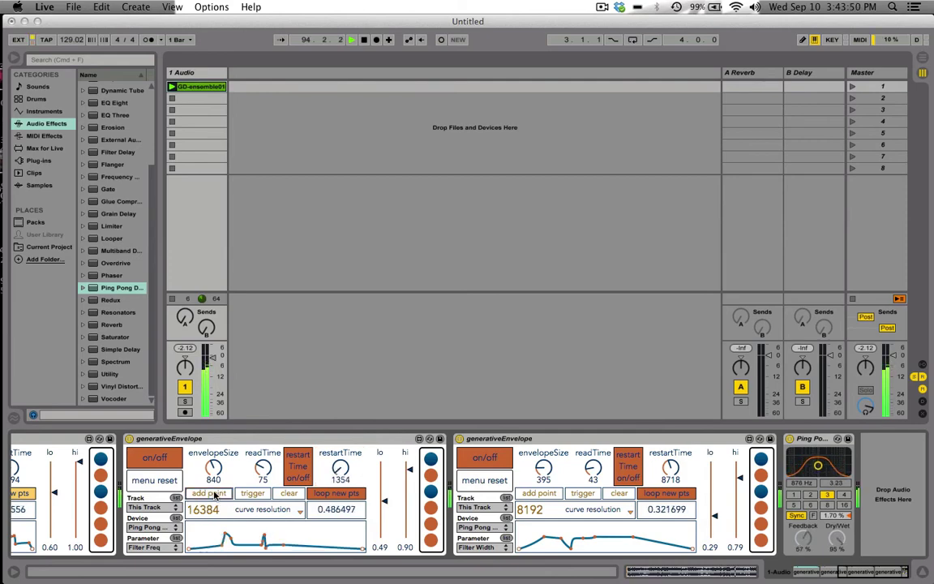
left_click(217, 495)
left_click(217, 495)
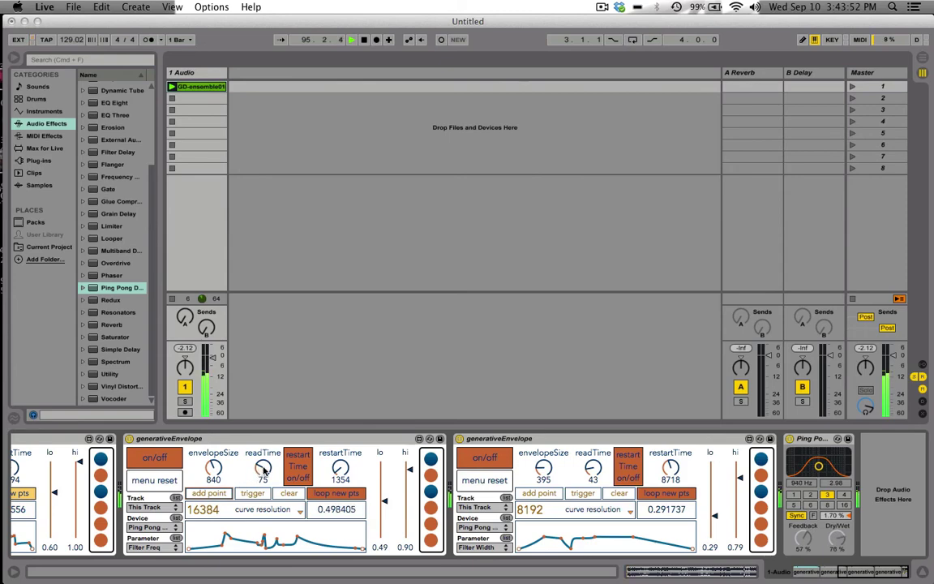
left_click_drag(263, 469, 273, 484)
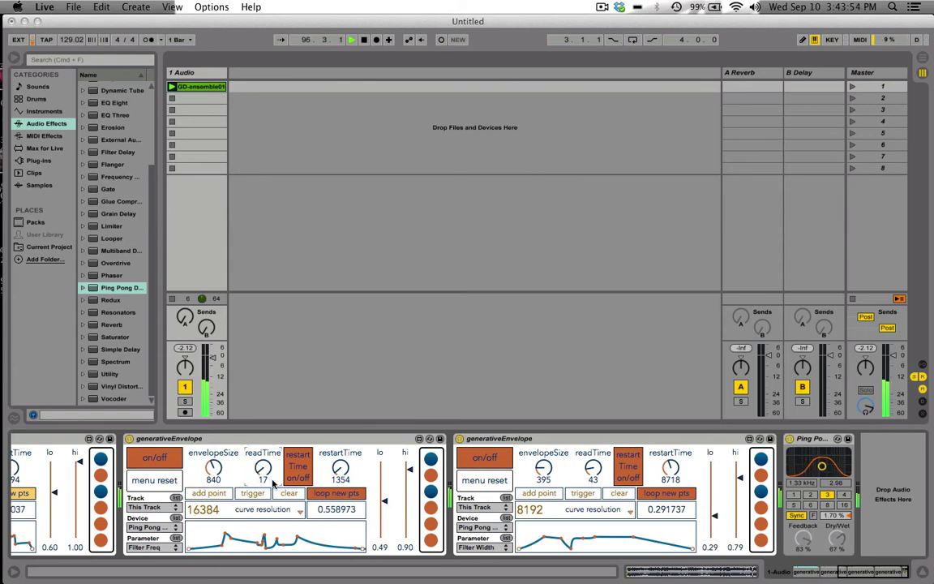
Raise the second envelope's lo limit to 0.79 and turn on its loop new pts option.
scroll(294, 498, "left", 10)
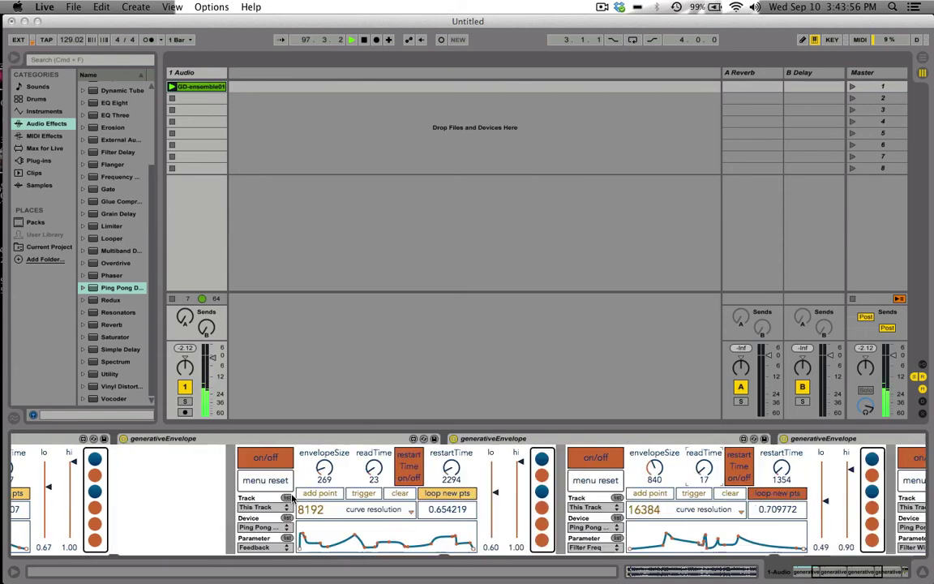
scroll(292, 497, "left", 4)
left_click_drag(609, 491, 609, 479)
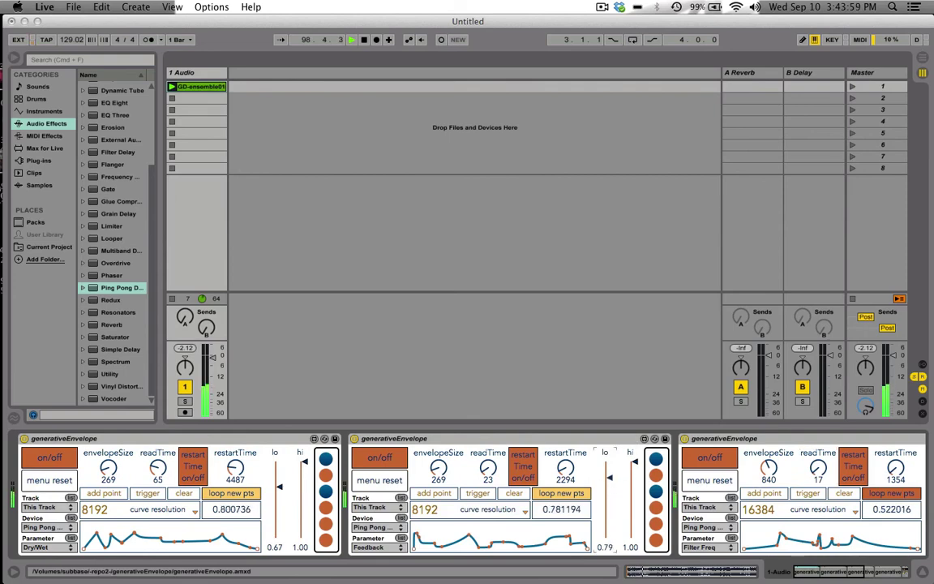
left_click(567, 494)
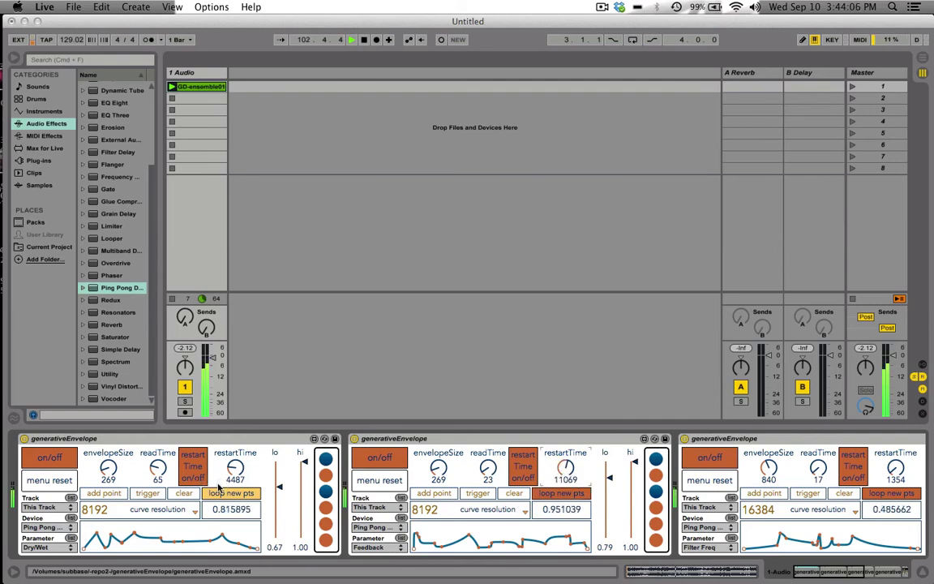
Set the output range of the third envelope, which controls Filter Freq, to 0.61 to 0.96.
scroll(223, 504, "right", 10)
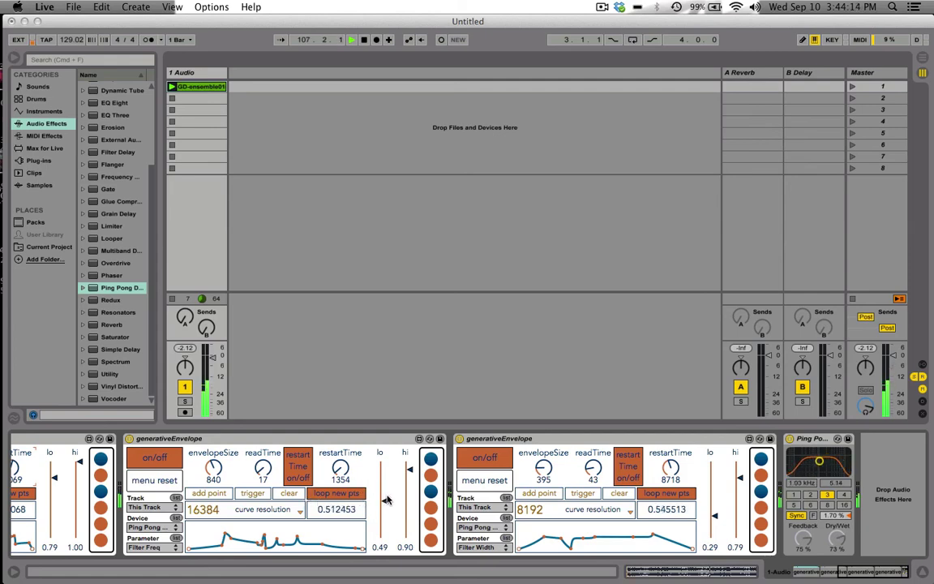
left_click_drag(387, 500, 410, 468)
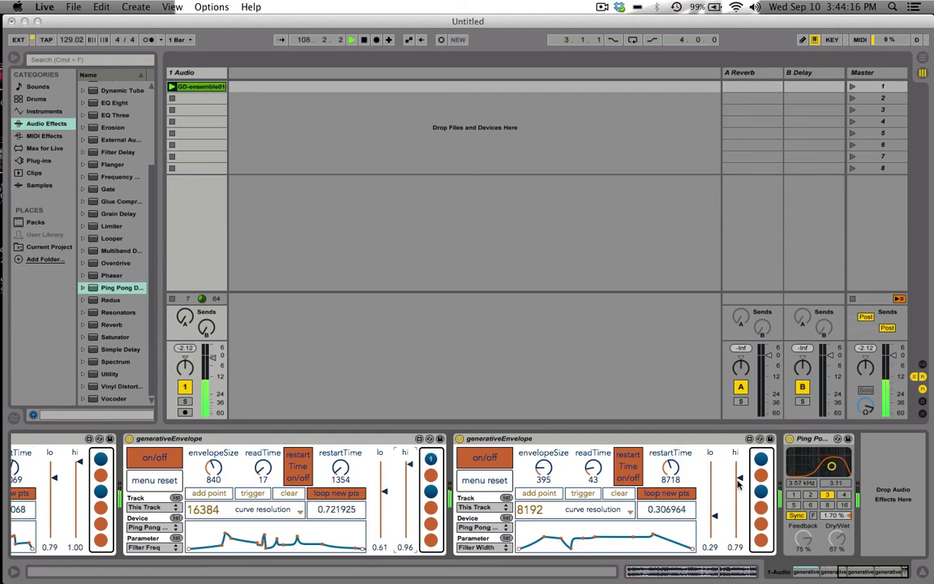